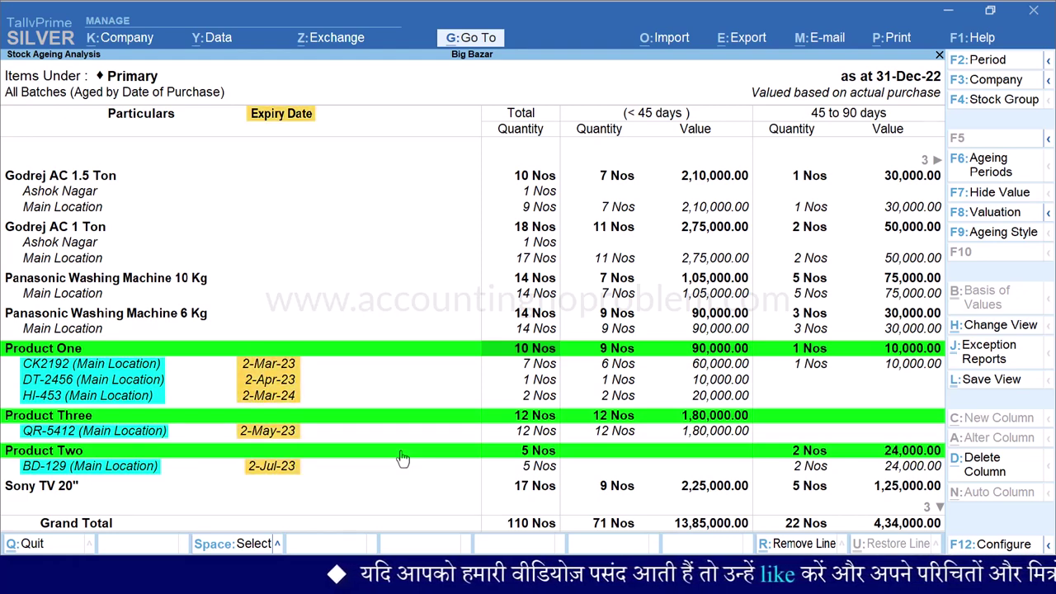
# Step: Set the stock ageing periods to 0–30, 30–60, 60–90, 90–120 and above 120 days, and accept them
pyautogui.hotkey('alt', 'F5')
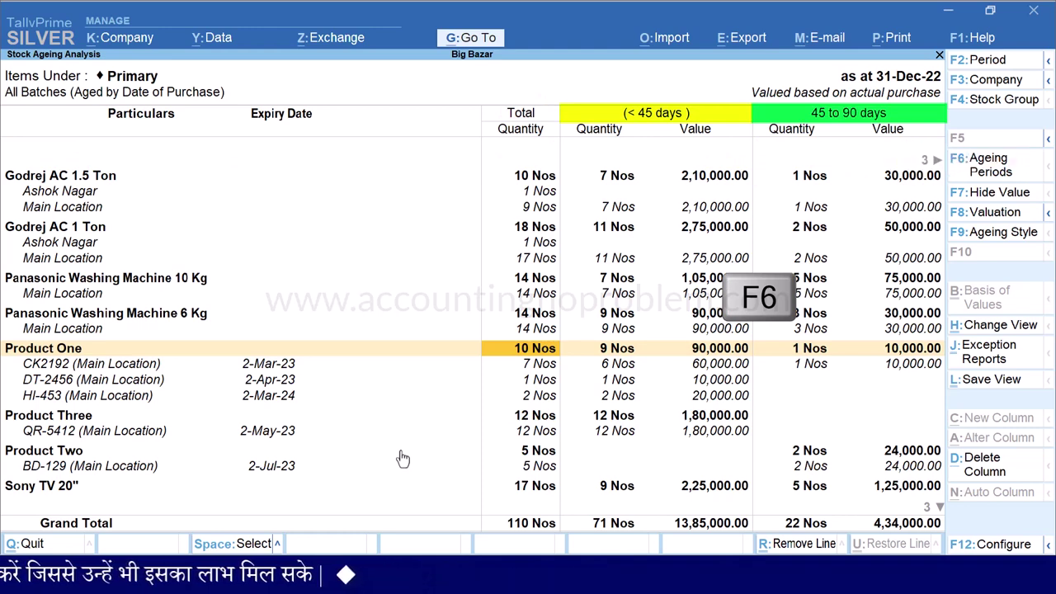
pyautogui.press('F6')
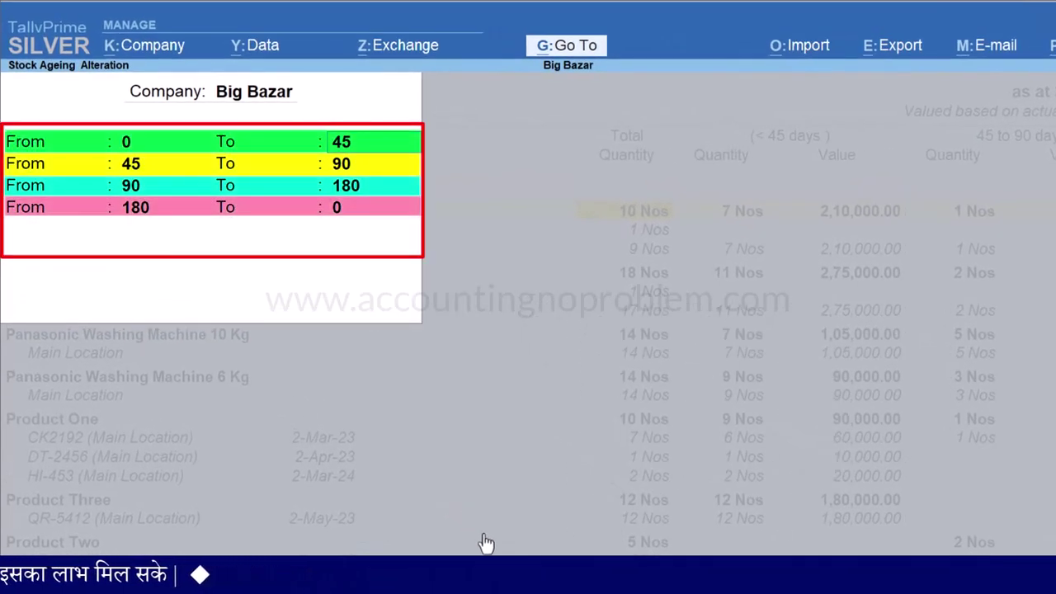
pyautogui.press('Return')
pyautogui.write('60')
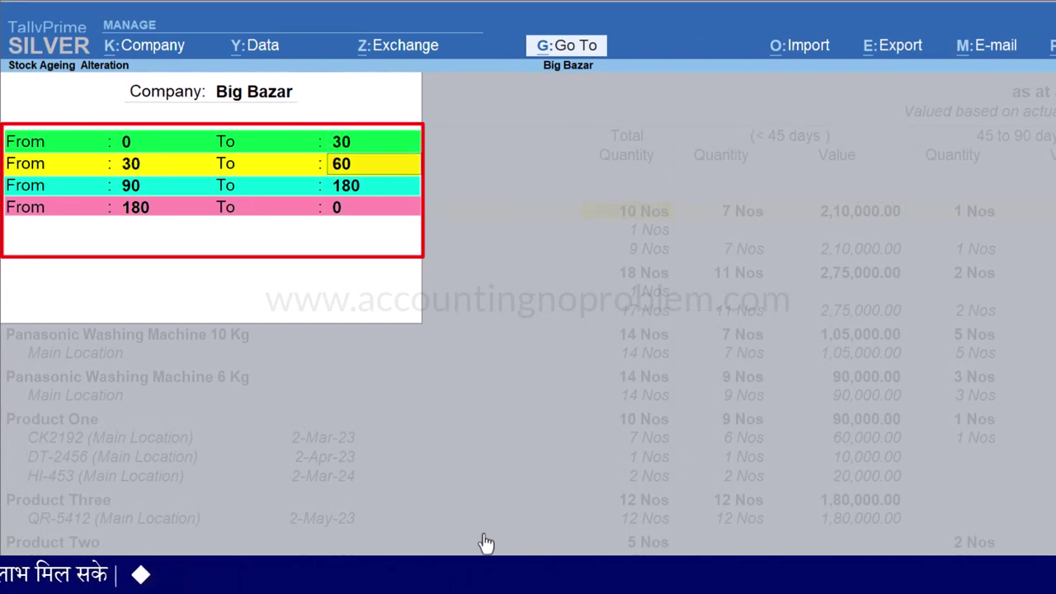
pyautogui.press('Return')
pyautogui.write('90')
pyautogui.press('Return')
pyautogui.write('120')
pyautogui.press('Return')
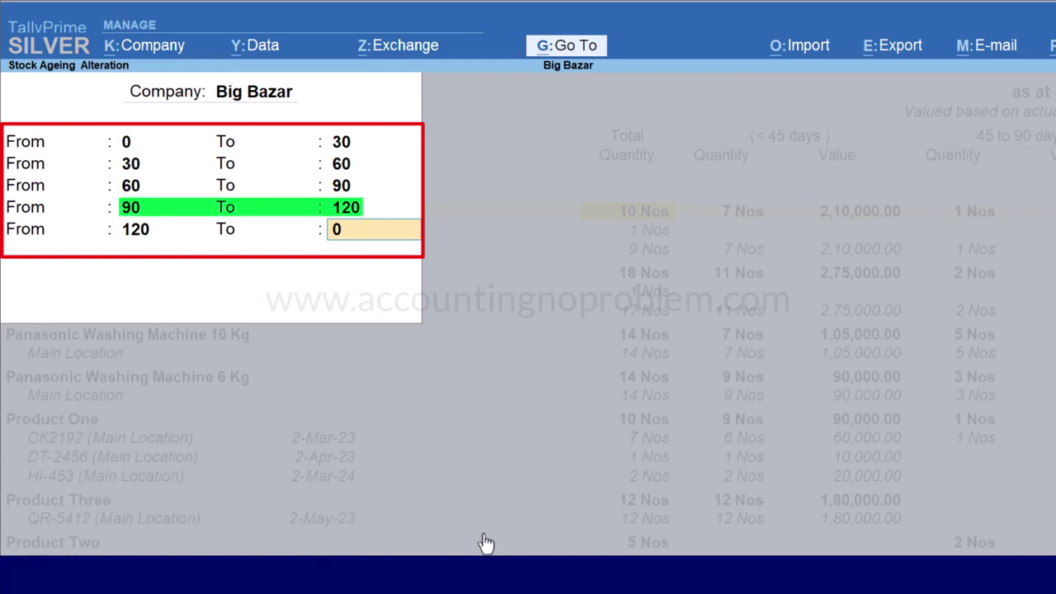
pyautogui.press('Return')
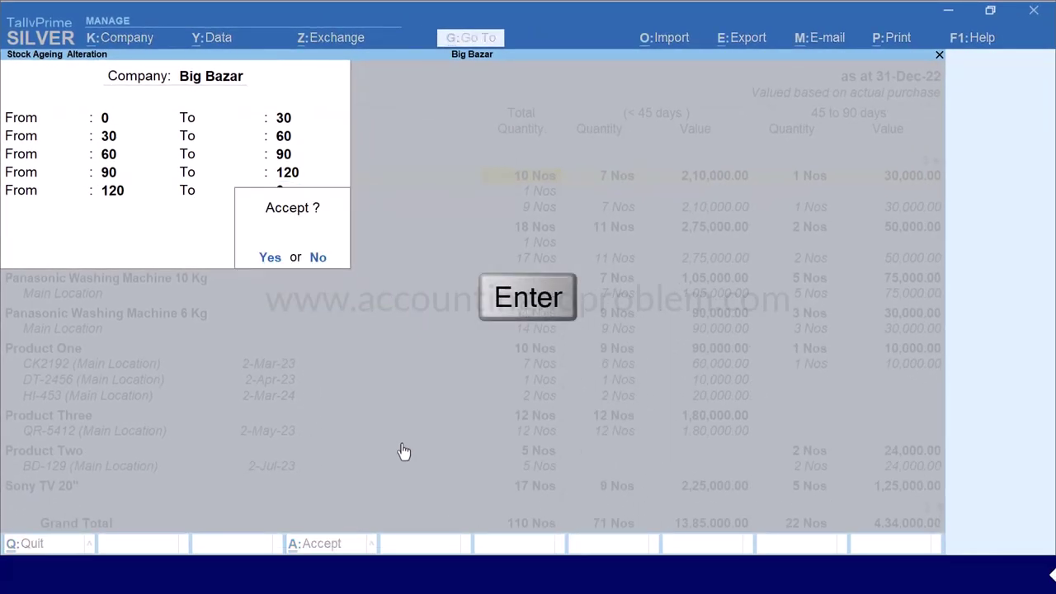
pyautogui.press('Return')
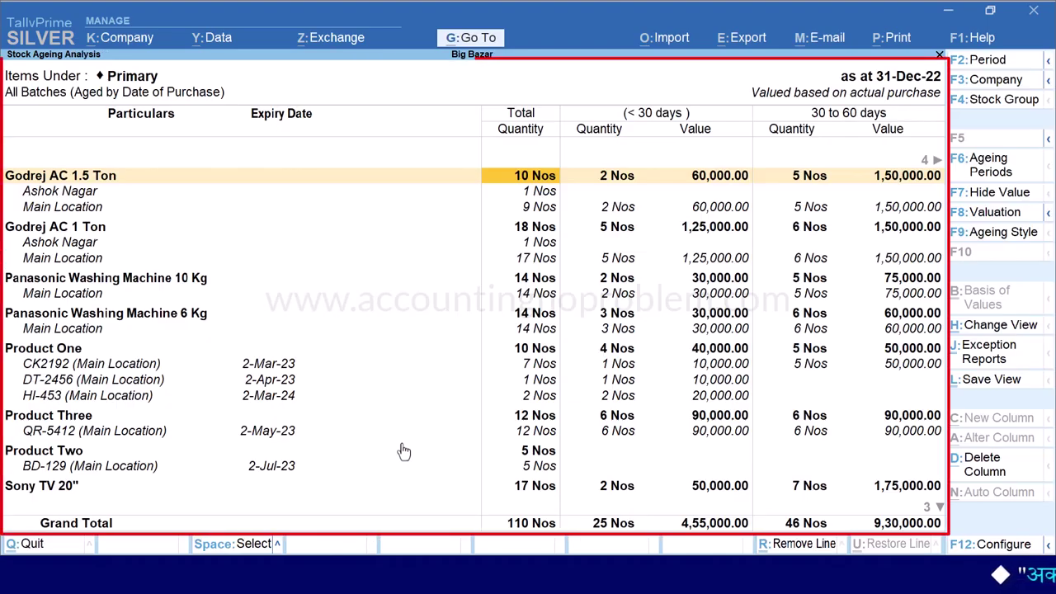
# Step: Examine the stock quantities and values across all ageing period columns, from under 30 days to over 120 days
pyautogui.press('Right')
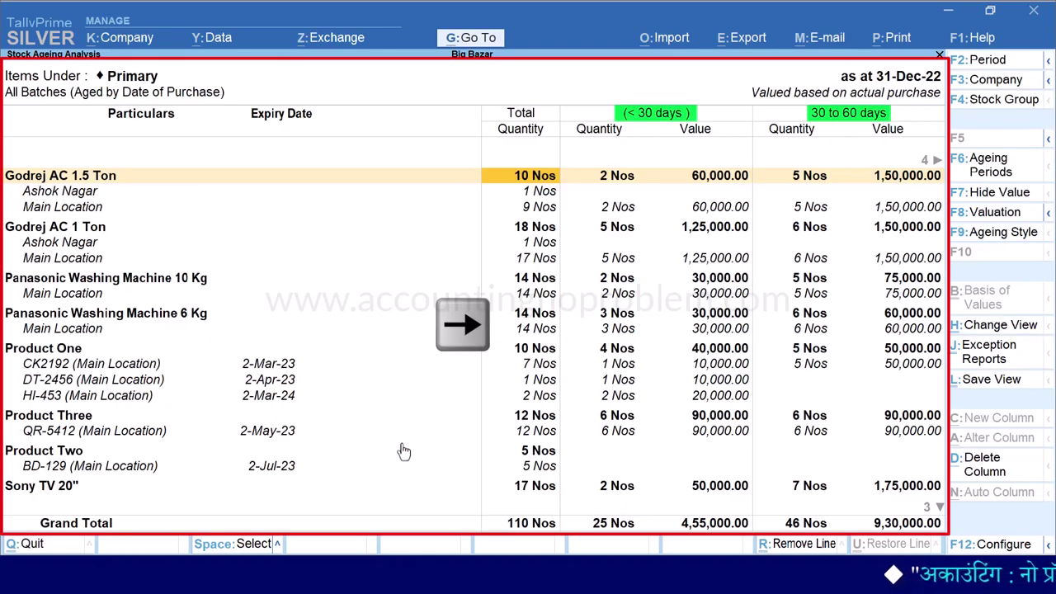
pyautogui.press('Right')
pyautogui.press('Right')
pyautogui.press('Right')
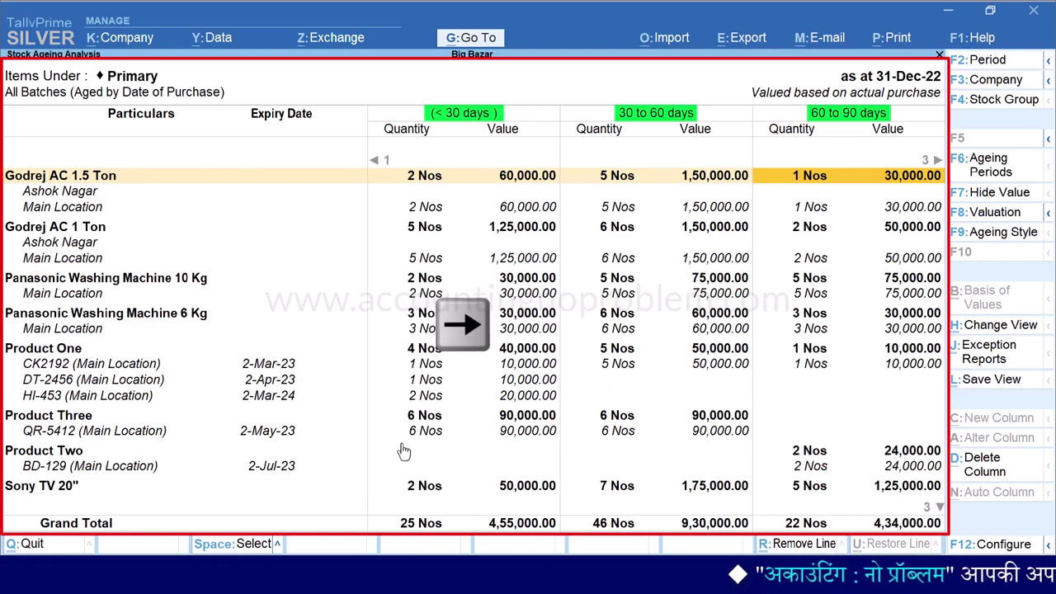
pyautogui.press('Right')
pyautogui.press('Right')
pyautogui.press('Right')
pyautogui.press('Left')
pyautogui.press('Left')
pyautogui.press('Left')
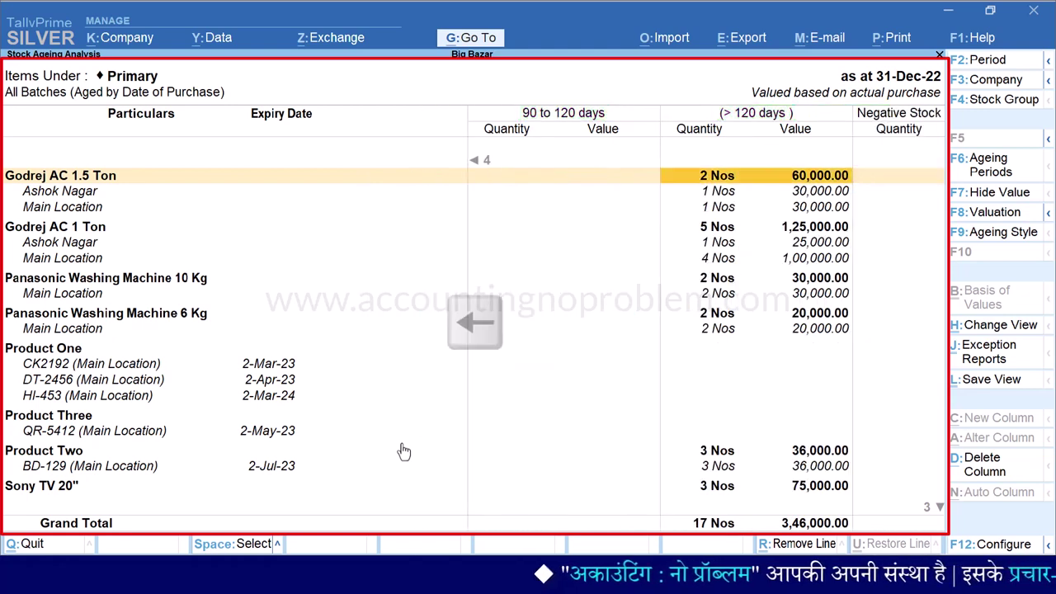
pyautogui.press('Left')
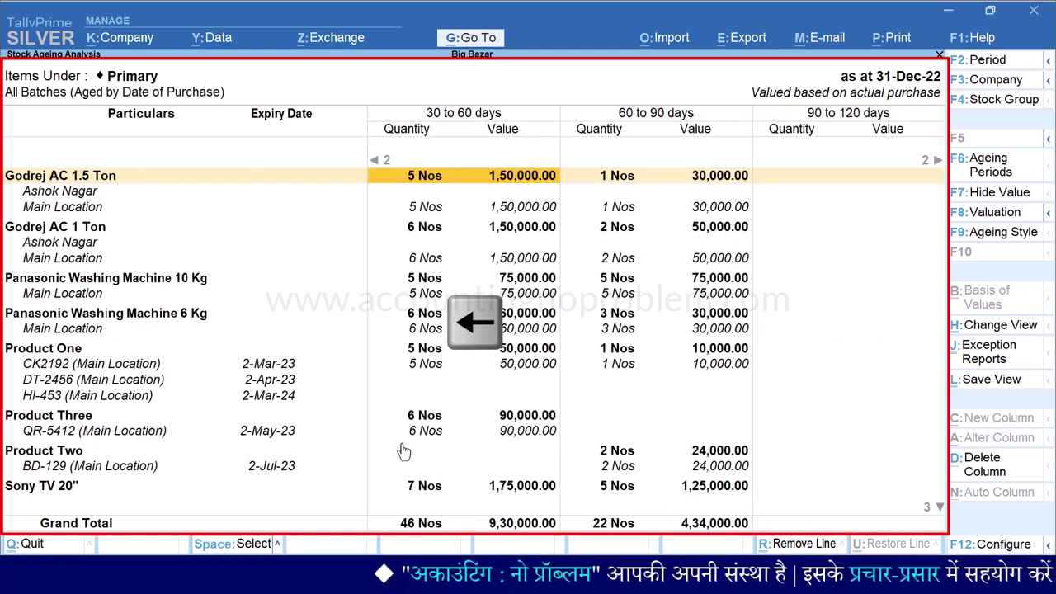
pyautogui.press('Left')
pyautogui.press('Left')
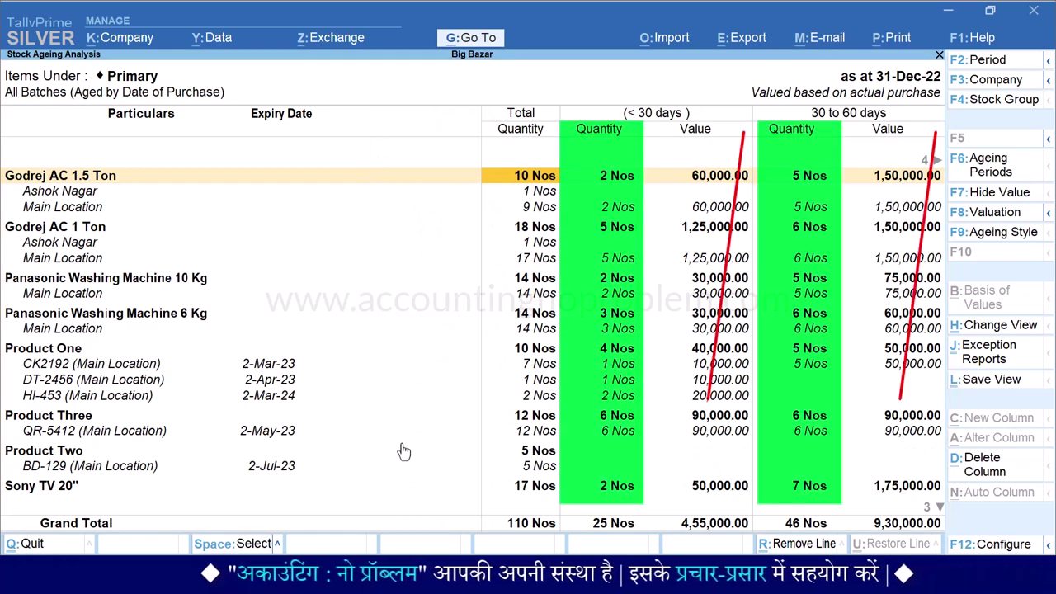
# Step: Hide the value columns to review only the quantities of all stock items, and show the values again
pyautogui.press('F7')
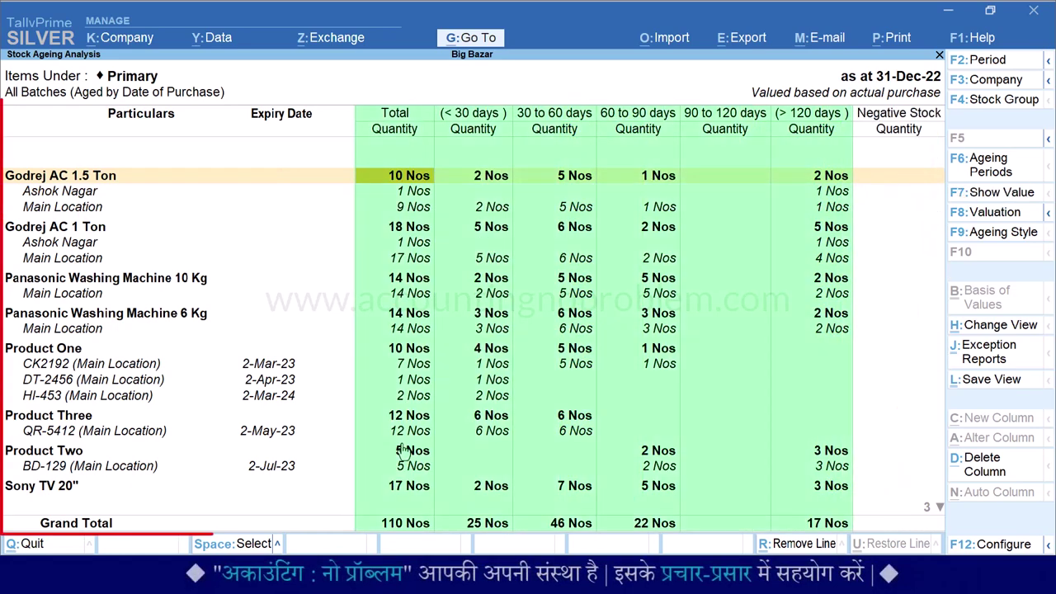
pyautogui.scroll(-7, 402, 450)
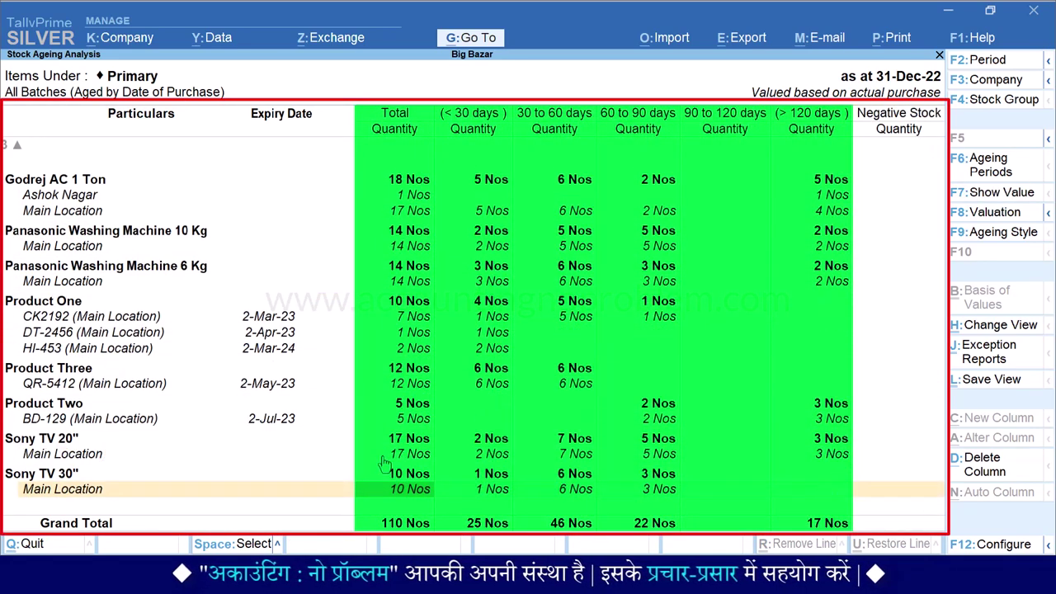
pyautogui.scroll(4, 384, 462)
pyautogui.scroll(9, 384, 462)
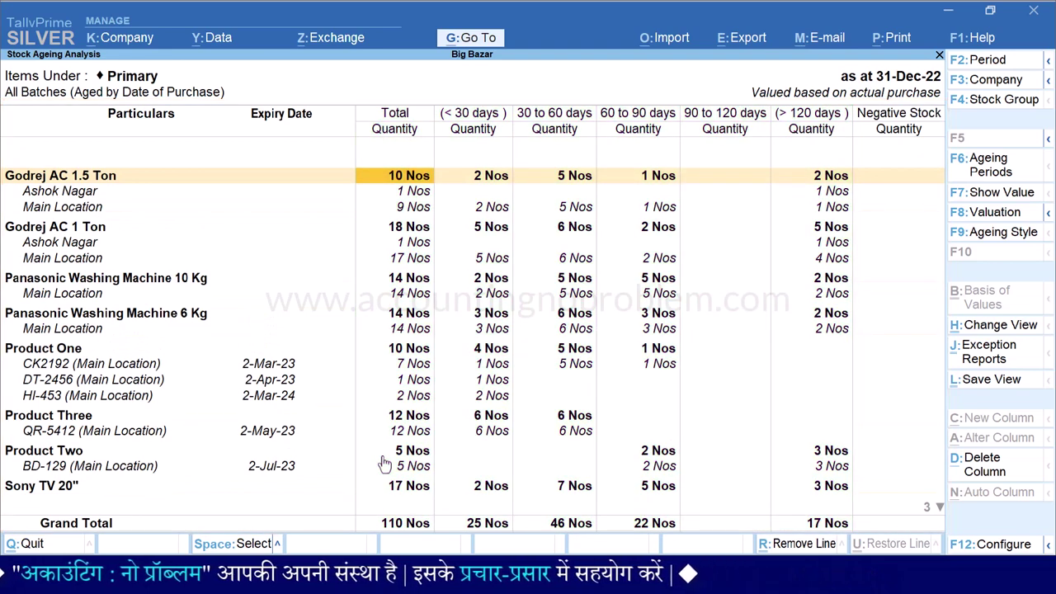
pyautogui.press('F7')
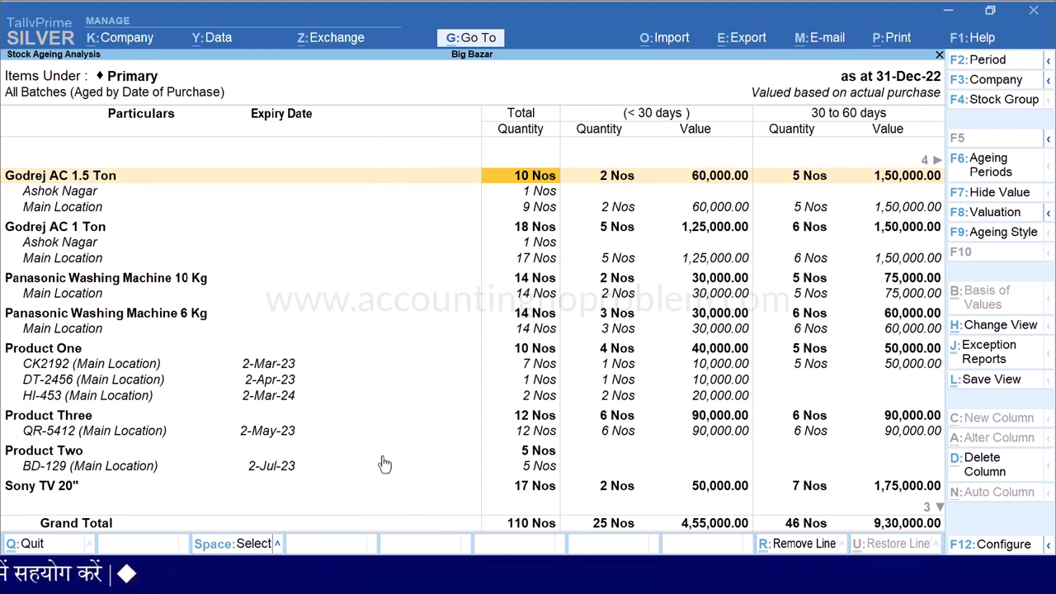
# Step: Limit the stock ageing report to the Product stock group
pyautogui.press('F4')
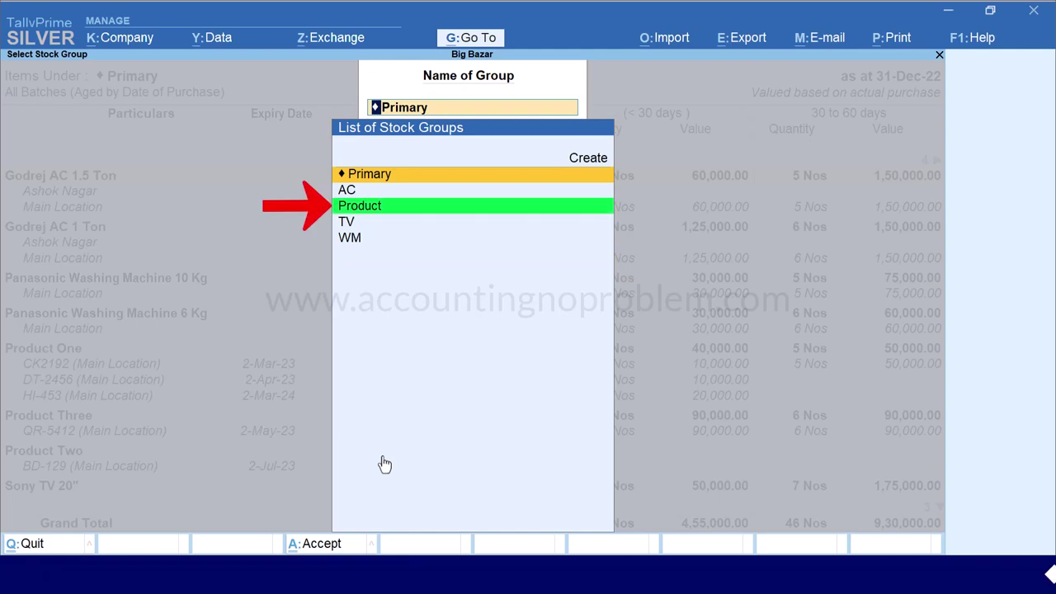
pyautogui.press('Down')
pyautogui.press('Down')
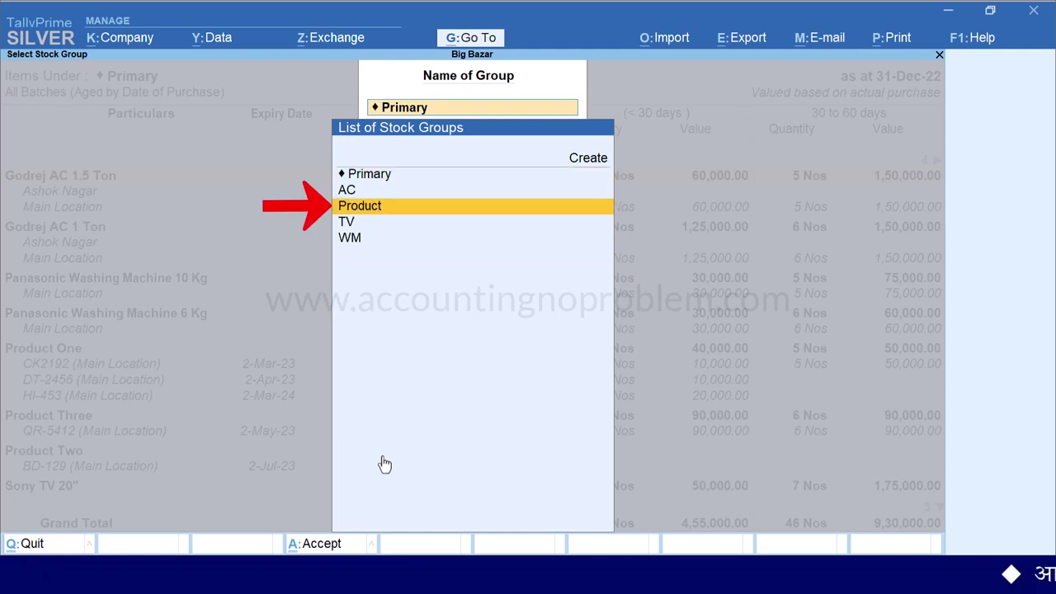
pyautogui.press('Return')
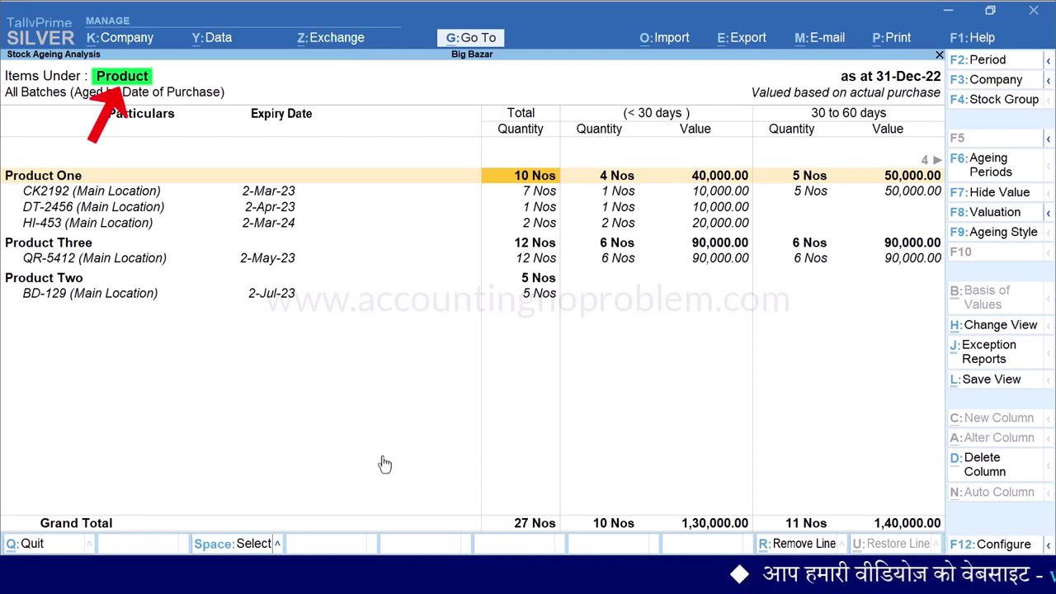
# Step: Examine the ageing columns for the three items of the Product group, through to over 120 days and negative stock
pyautogui.press('Right')
pyautogui.press('Right')
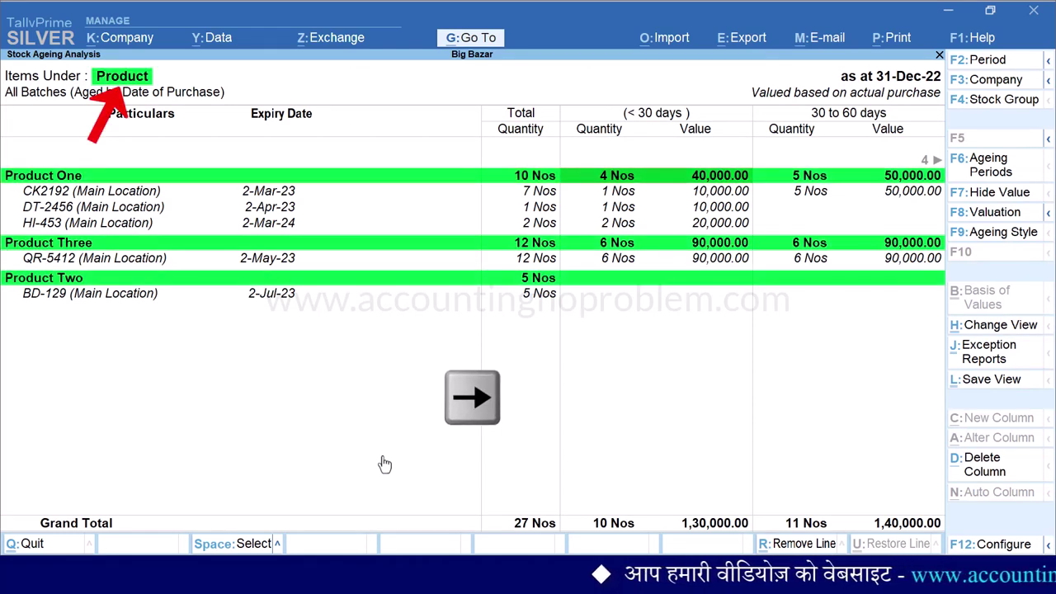
pyautogui.press('Right')
pyautogui.press('Right')
pyautogui.press('Right')
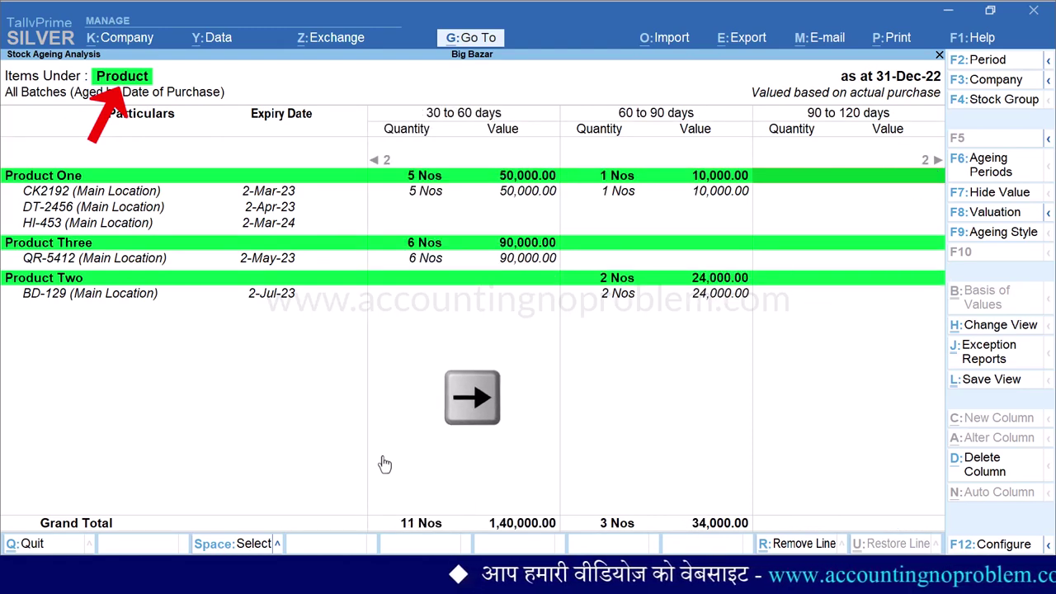
pyautogui.press('Right')
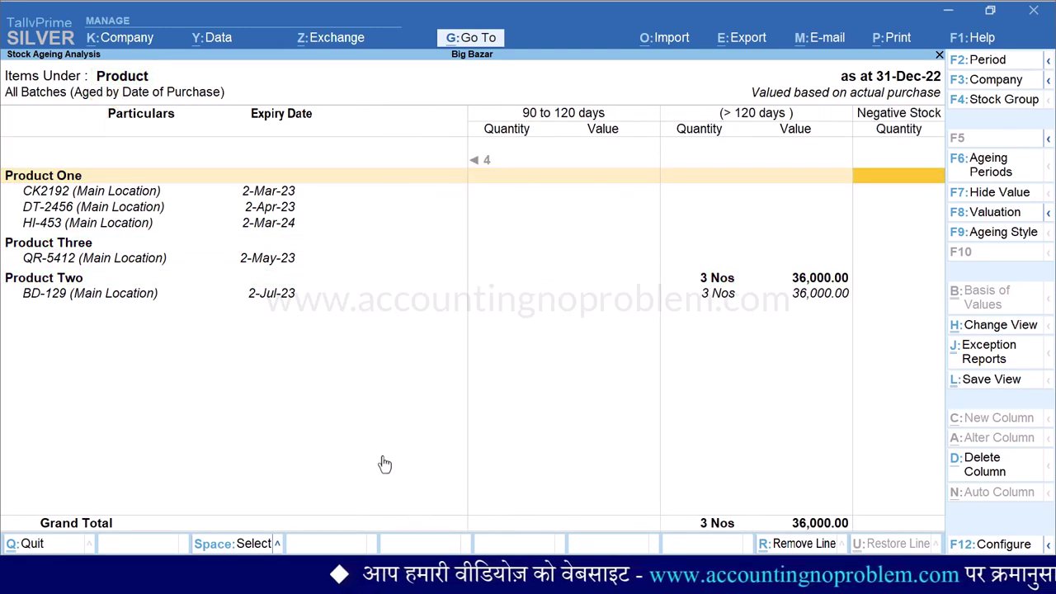
pyautogui.press('Left')
pyautogui.press('Left')
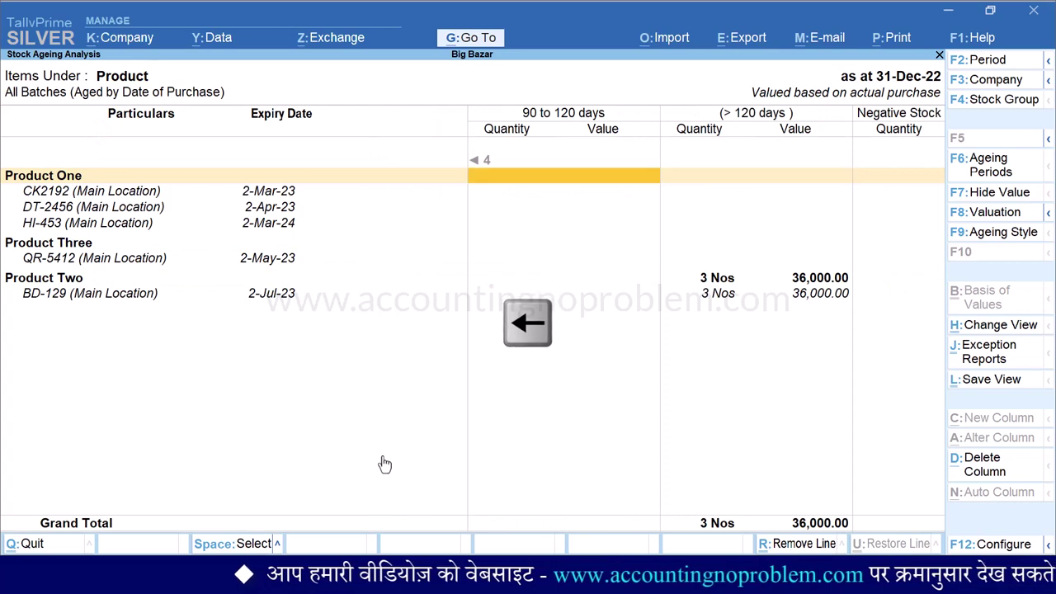
pyautogui.press('Left')
pyautogui.press('Left')
pyautogui.press('Left')
pyautogui.press('Left')
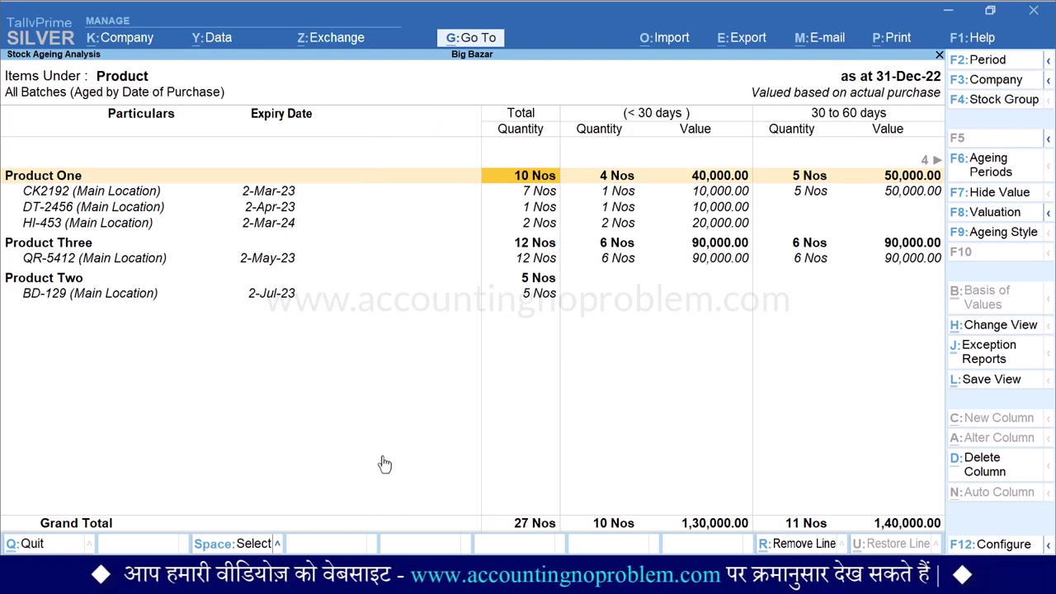
# Step: Set the ageing style to By Mfg. Date, keeping Show only Expired Batches at No
pyautogui.press('F9')
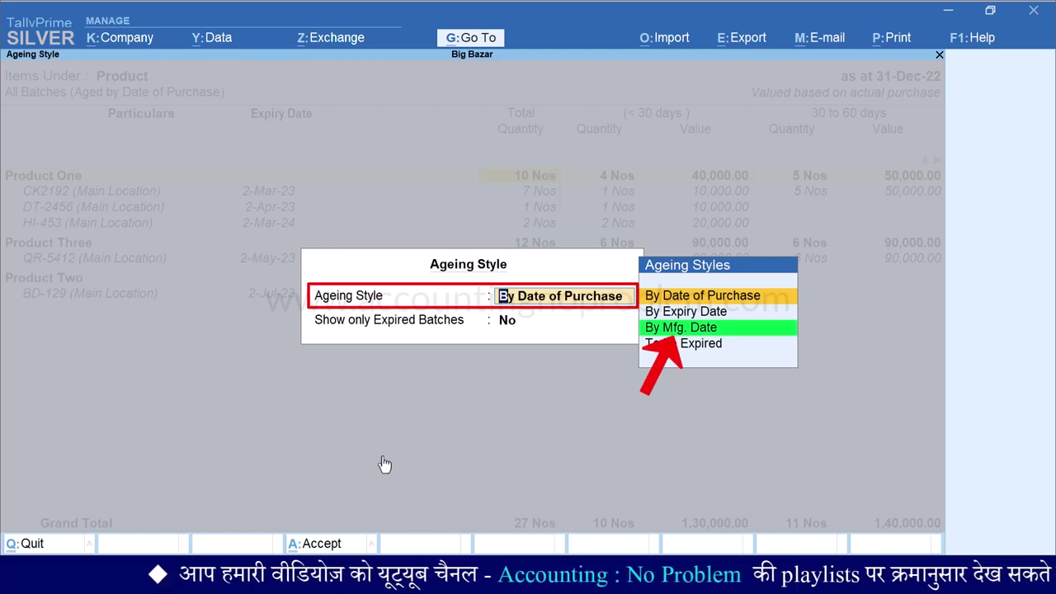
pyautogui.press('Down')
pyautogui.press('Down')
pyautogui.press('Return')
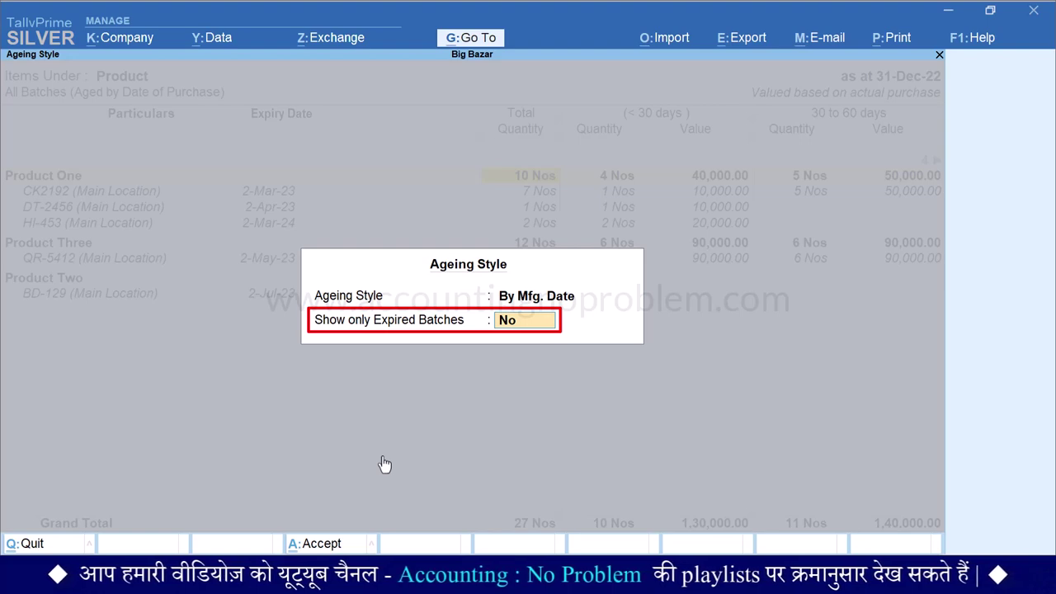
pyautogui.press('Return')
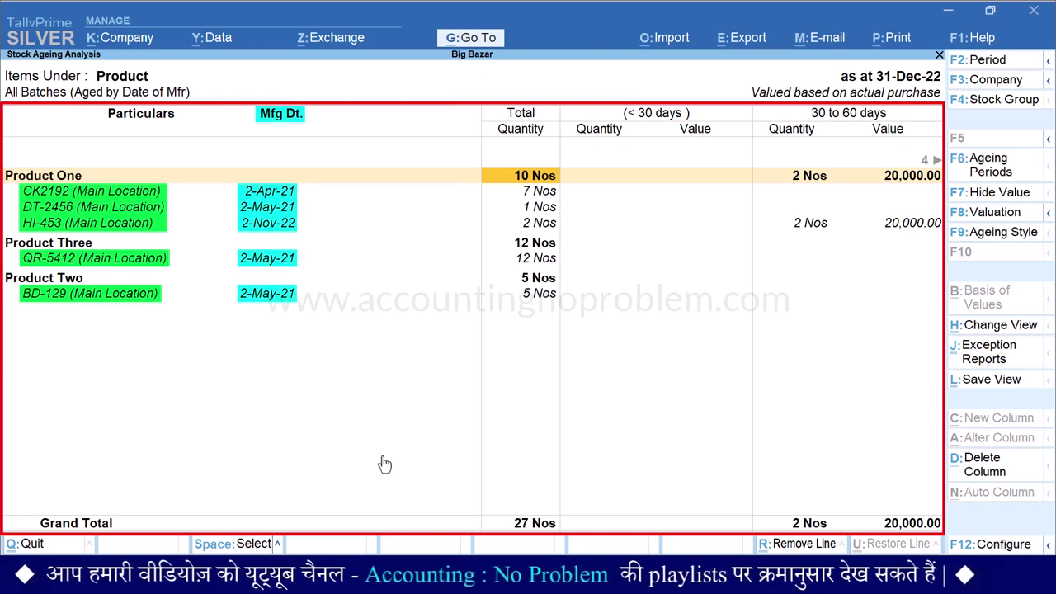
# Step: Review the batches aged by manufacturing date across the ageing columns up to 60 to 90 days
pyautogui.press('Right')
pyautogui.press('Right')
pyautogui.press('Right')
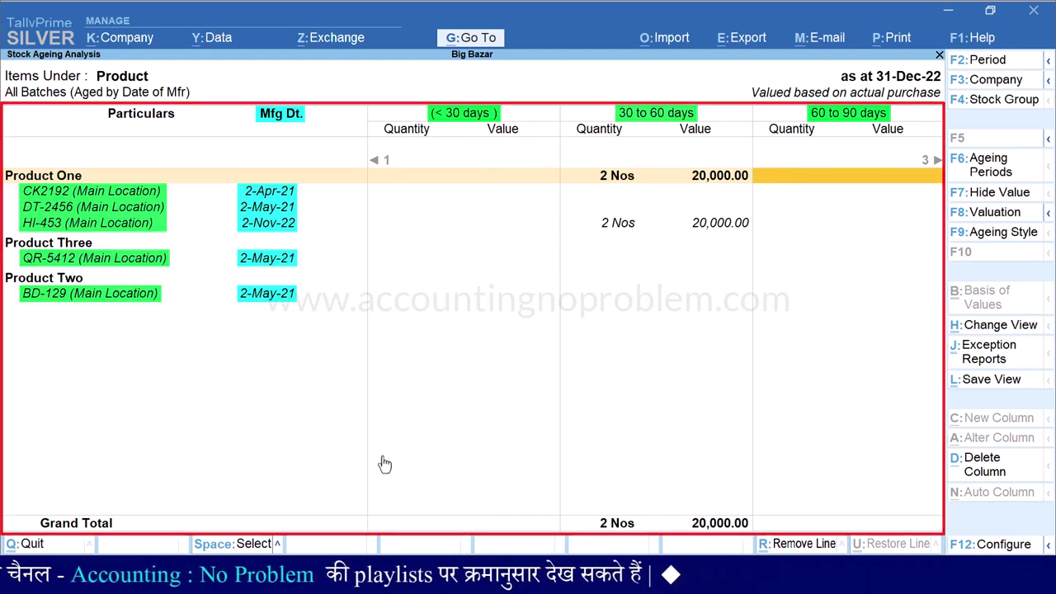
pyautogui.press('Left')
pyautogui.press('Left')
pyautogui.press('Left')
pyautogui.press('Left')
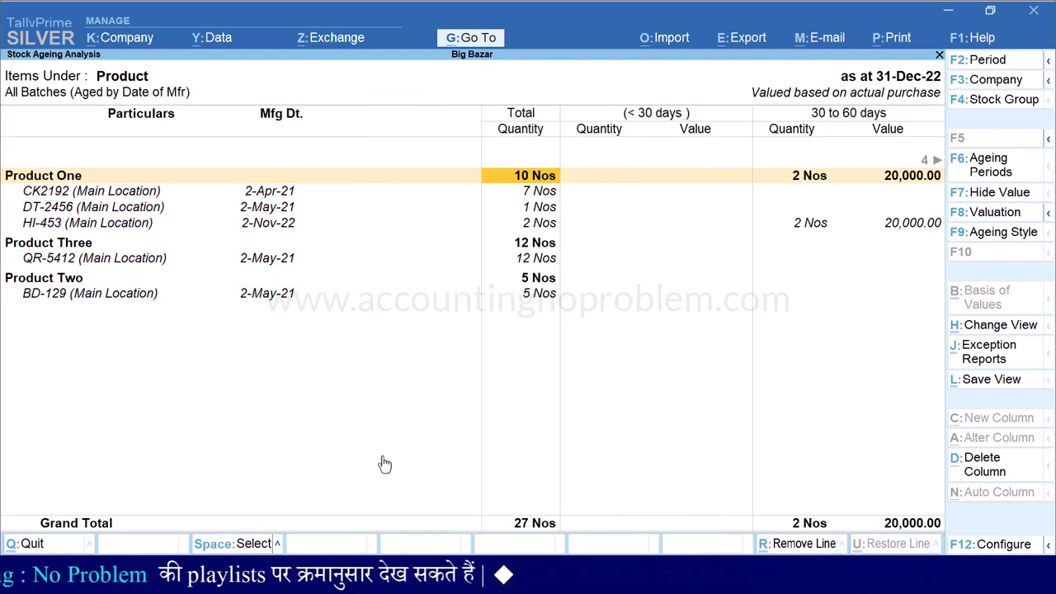
# Step: Examine the 30 to 60 days figures of batch HI-453 under Product One
pyautogui.press('Down')
pyautogui.press('Down')
pyautogui.press('Down')
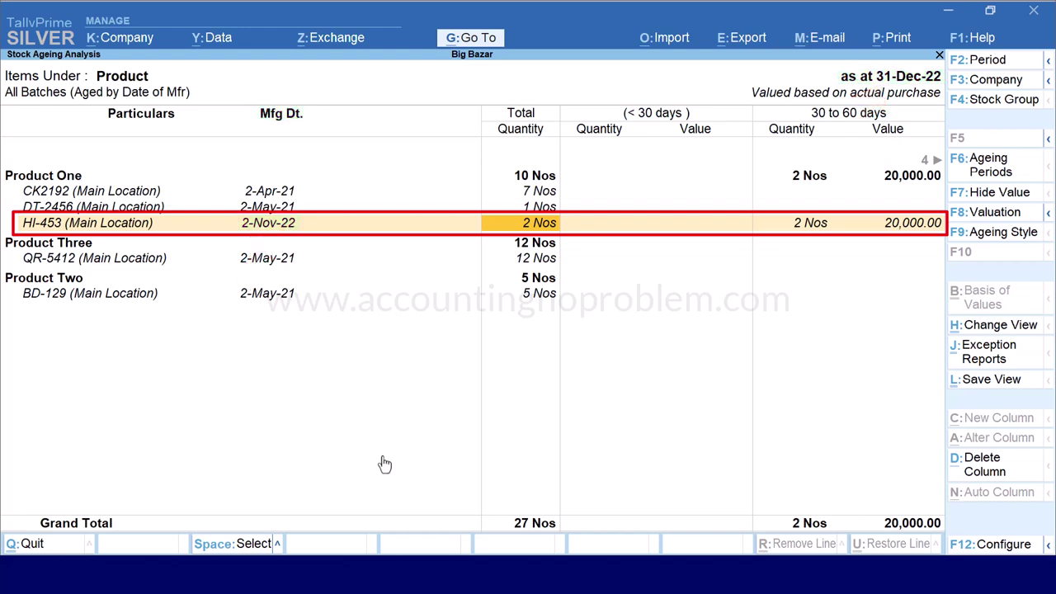
pyautogui.press('Right')
pyautogui.press('Right')
pyautogui.press('Right')
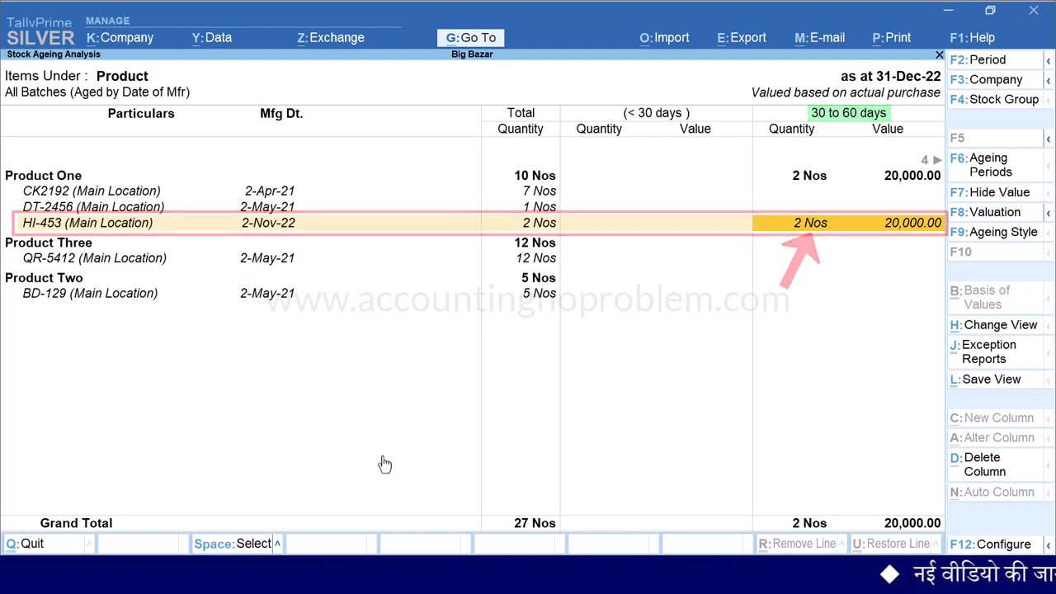
# Step: Change the ageing style to To be Expired
pyautogui.press('F9')
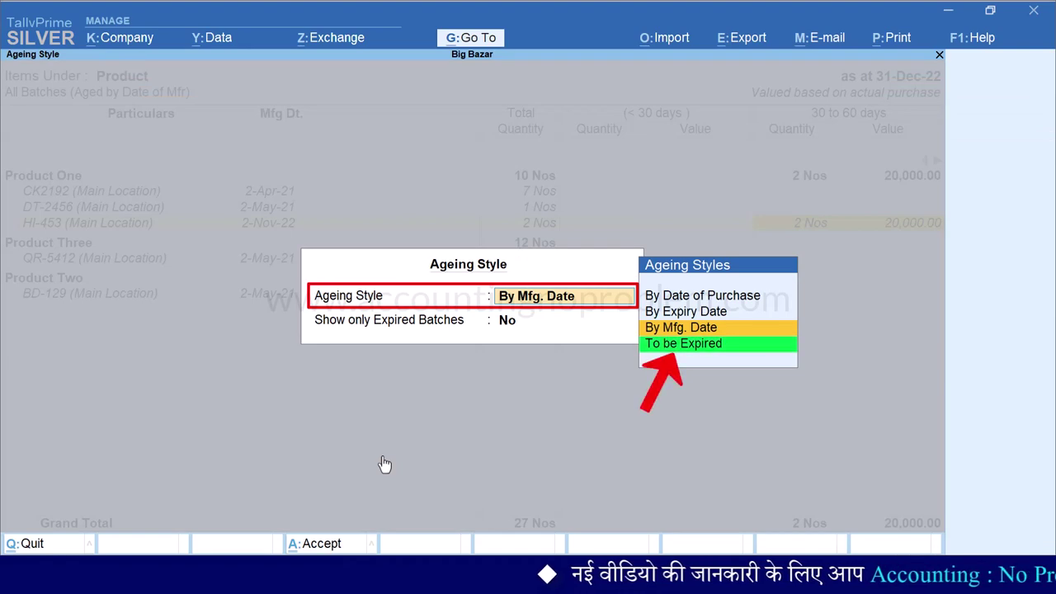
pyautogui.press('Down')
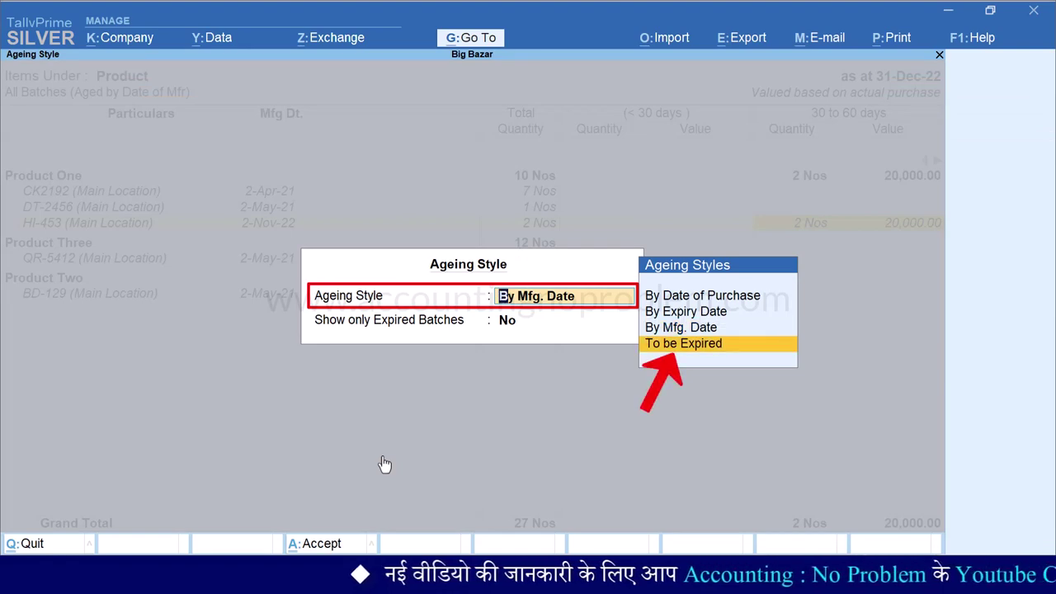
pyautogui.press('Return')
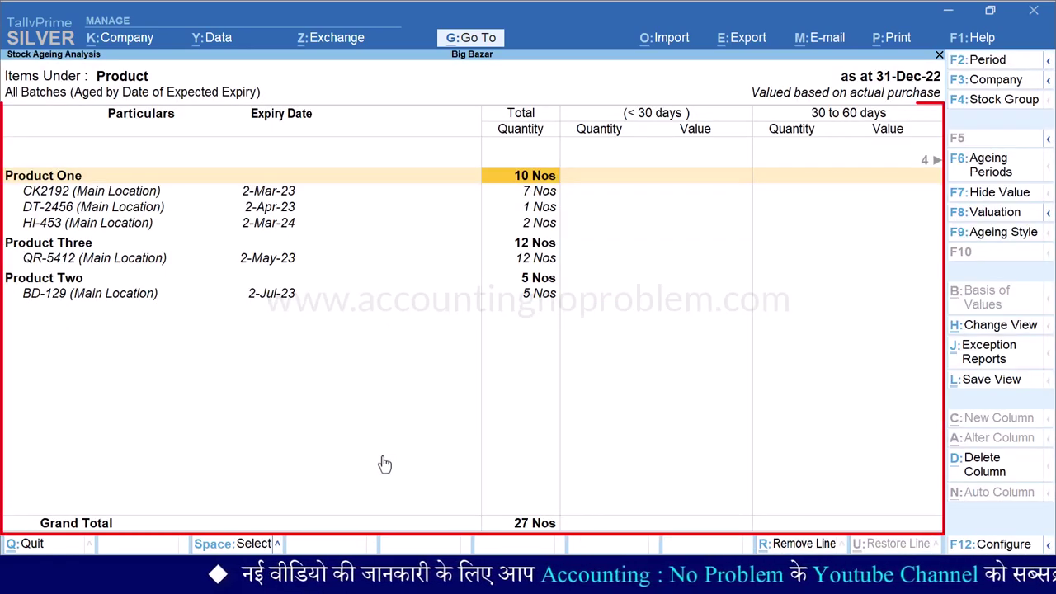
# Step: Examine the 60 to 90 days figures of batch CK2192 under Product One
pyautogui.press('Right')
pyautogui.press('Right')
pyautogui.press('Right')
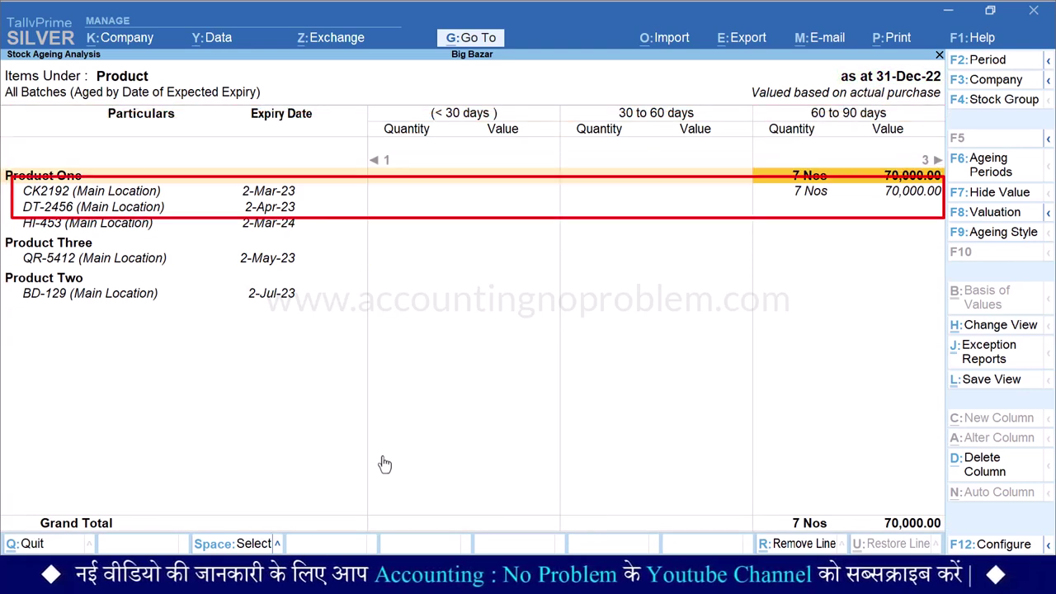
pyautogui.press('Down')
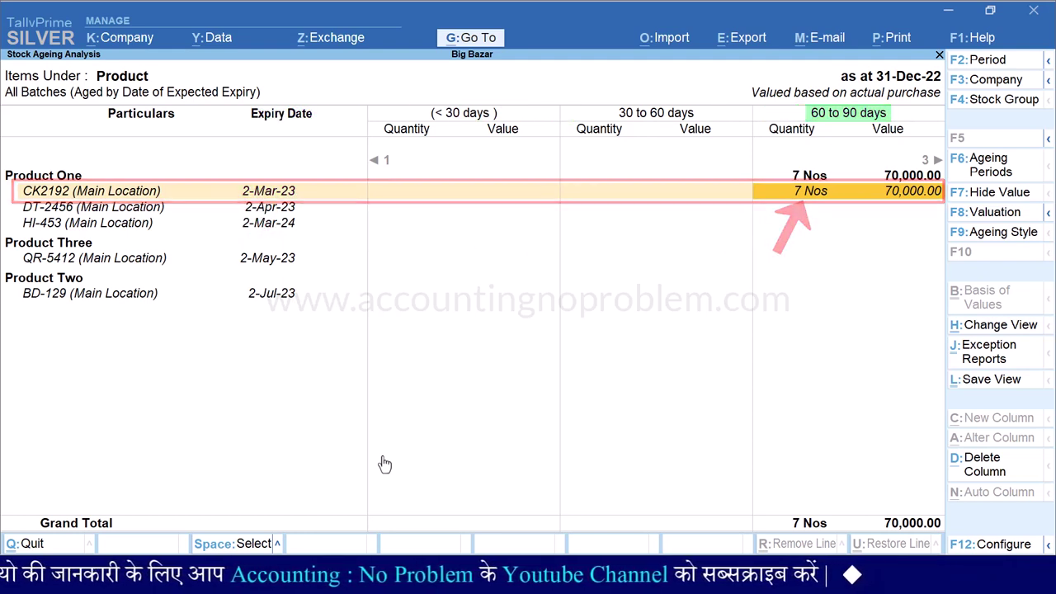
# Step: Change the ageing style to By Expiry Date and enable showing only expired batches
pyautogui.press('F9')
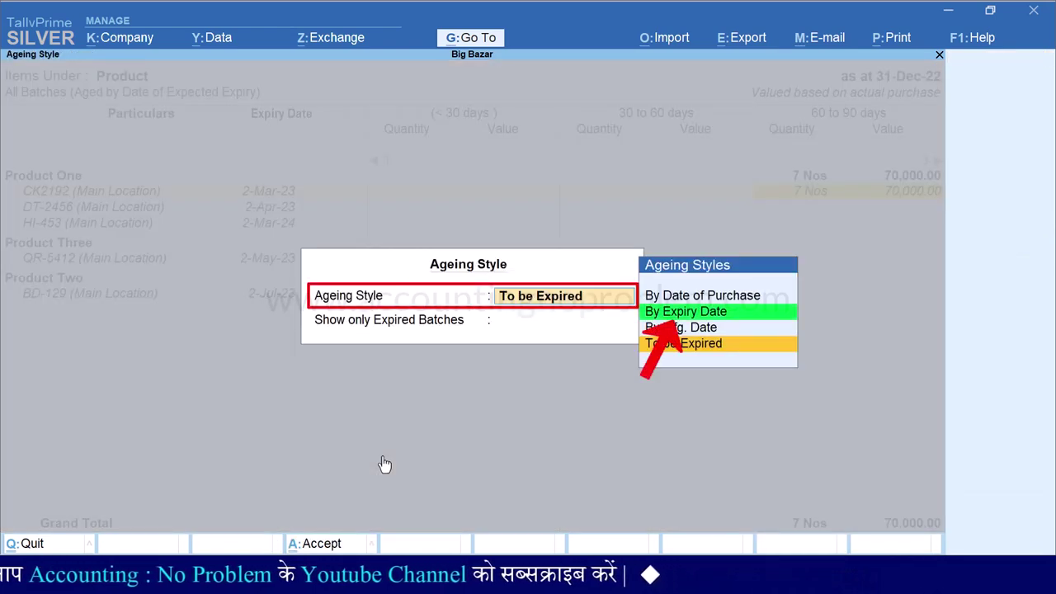
pyautogui.press('Up')
pyautogui.press('Up')
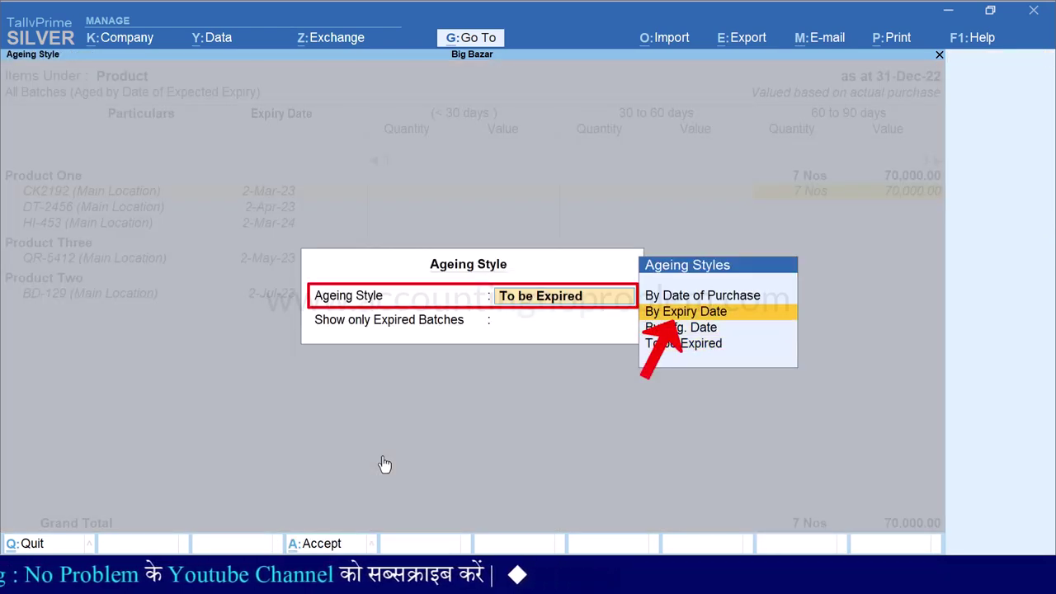
pyautogui.press('Return')
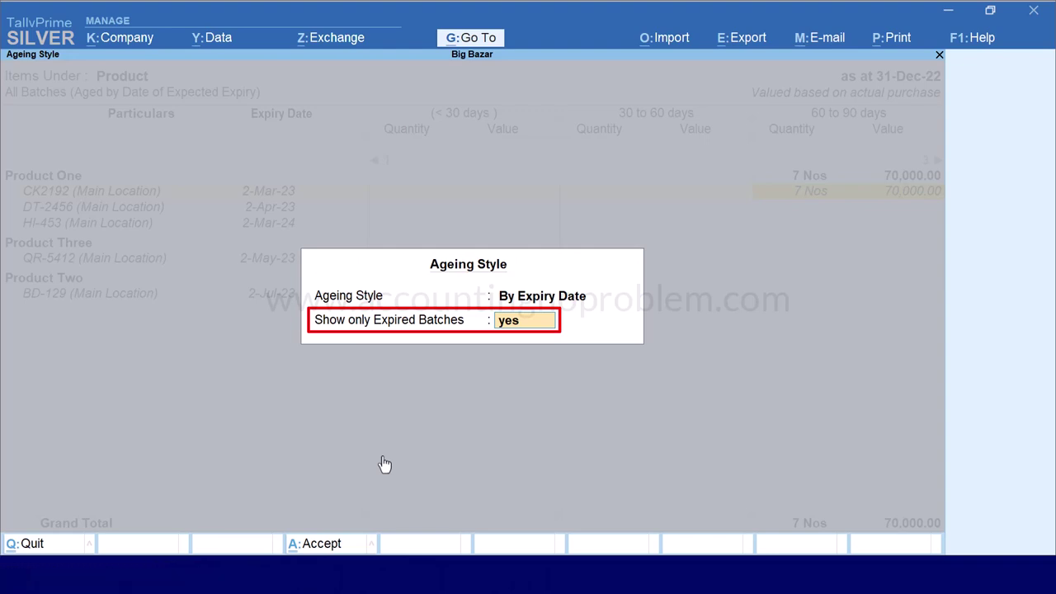
pyautogui.press('Return')
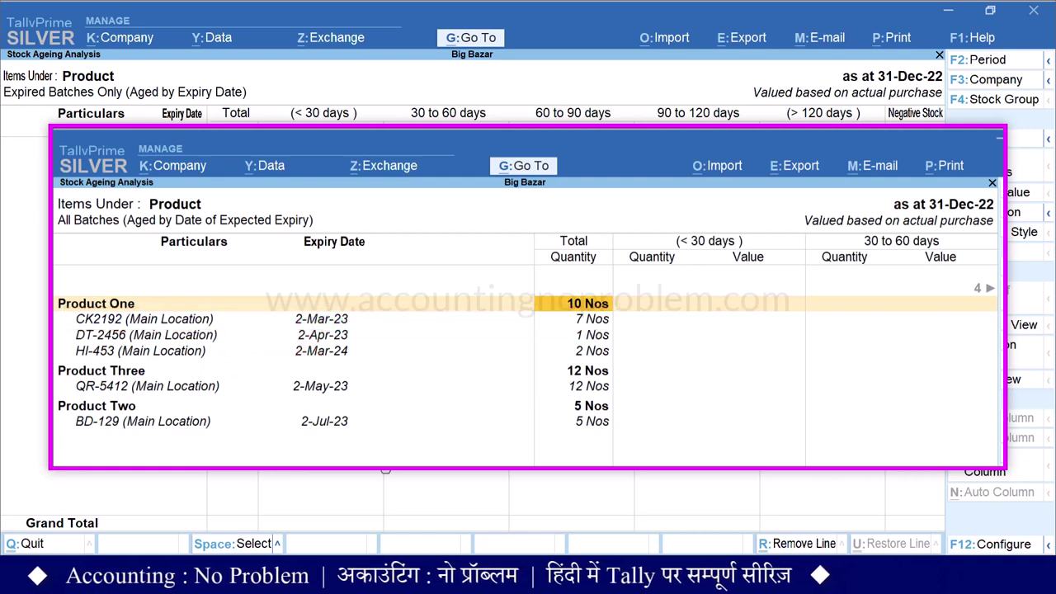
# Step: Set the report period's end date to 3.3.23 and select batch CK2192 under Product One
pyautogui.press('F2')
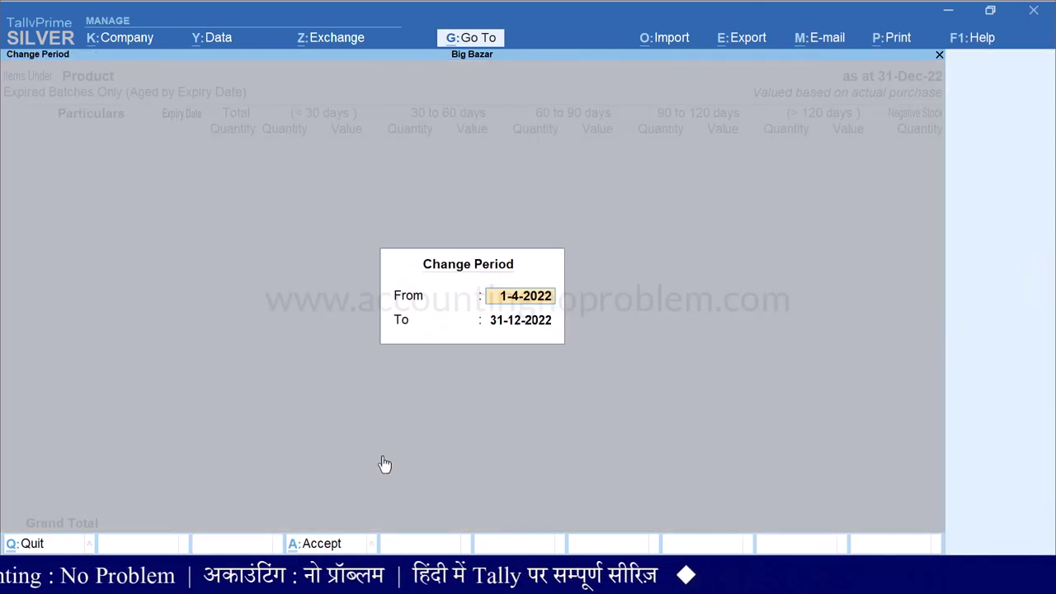
pyautogui.press('Return')
pyautogui.write('3.3.23')
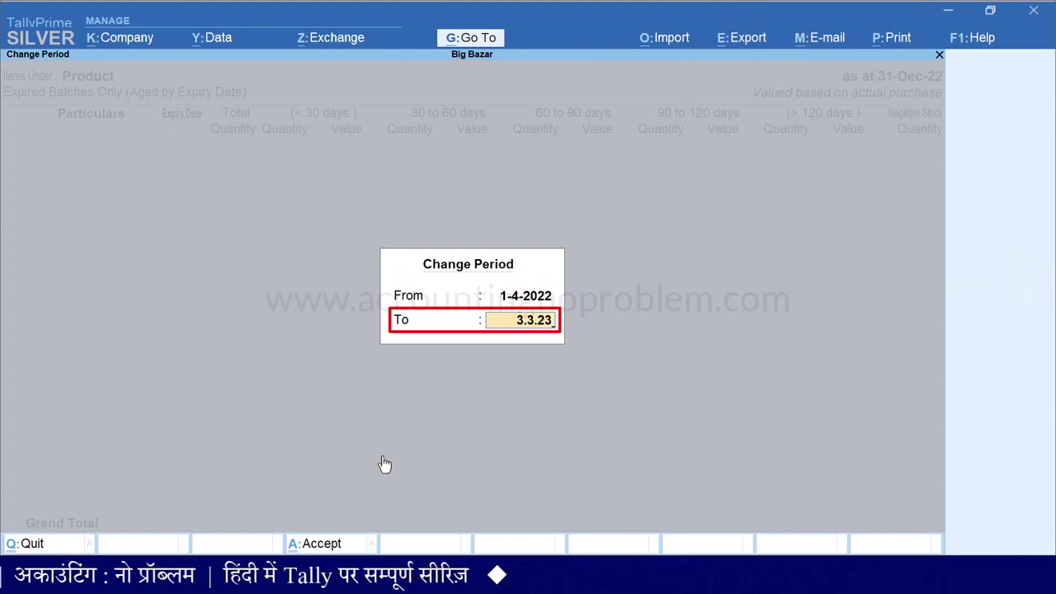
pyautogui.press('Return')
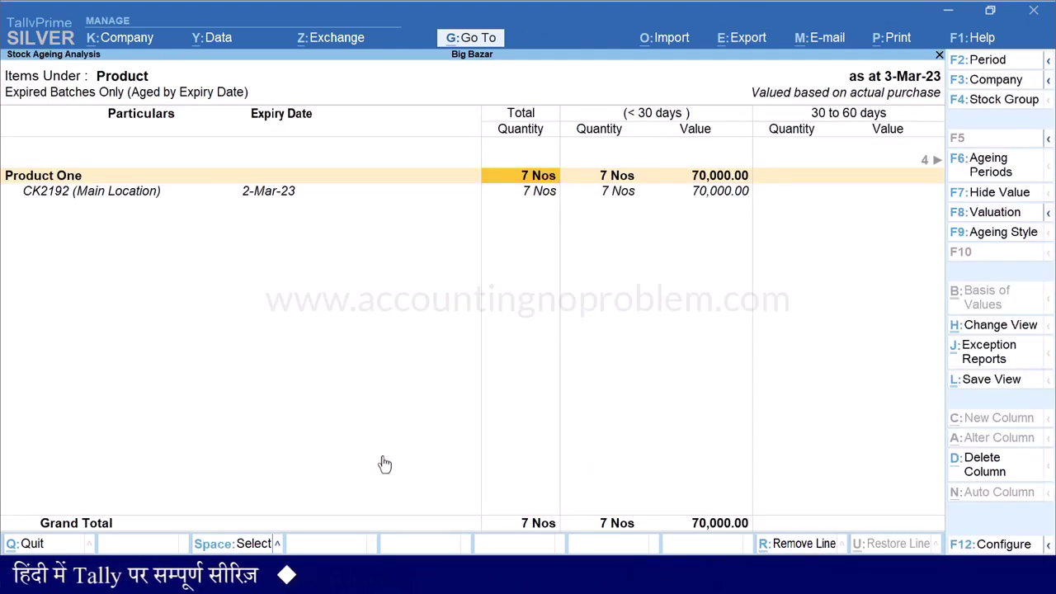
pyautogui.press('Down')
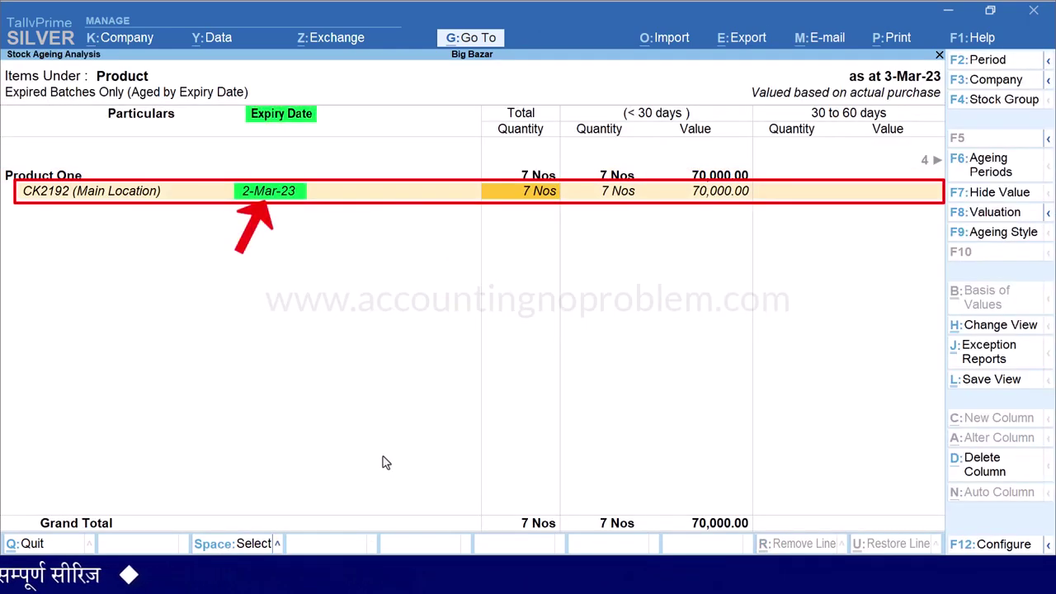